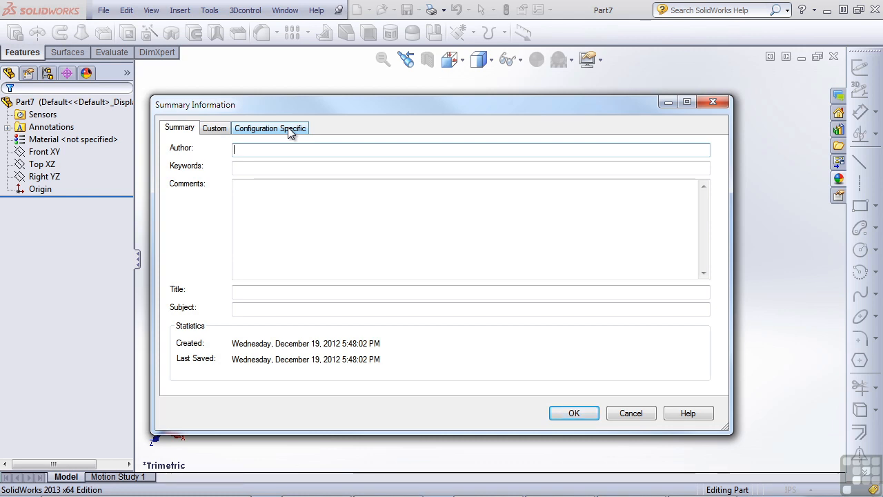
# Compare the part's custom properties with the configuration-specific properties applied to the Default configuration
pyautogui.click(214, 129)
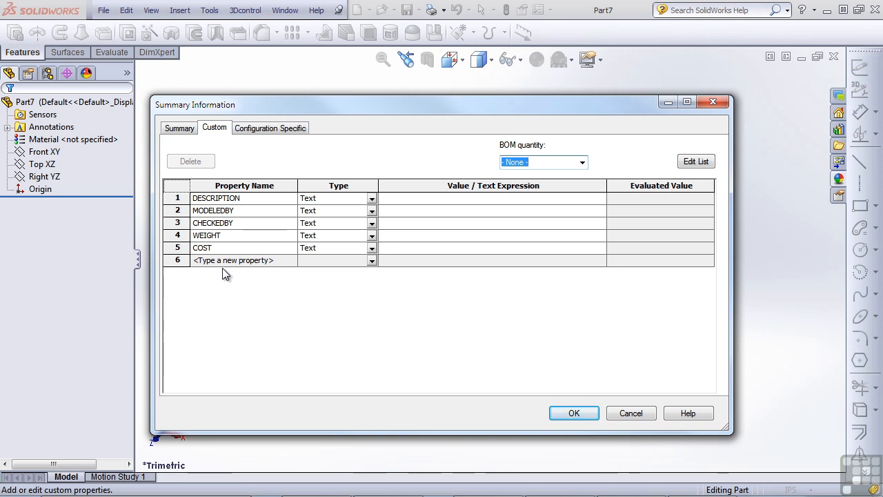
pyautogui.click(274, 130)
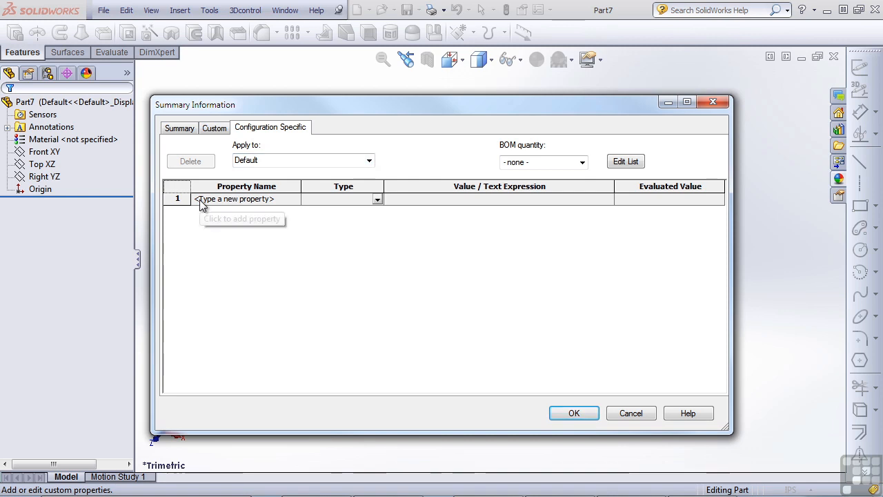
pyautogui.click(370, 160)
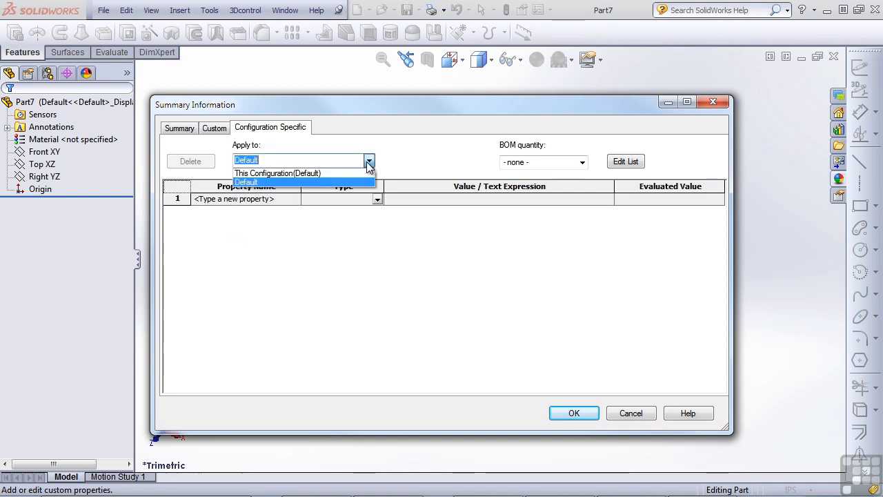
pyautogui.click(318, 183)
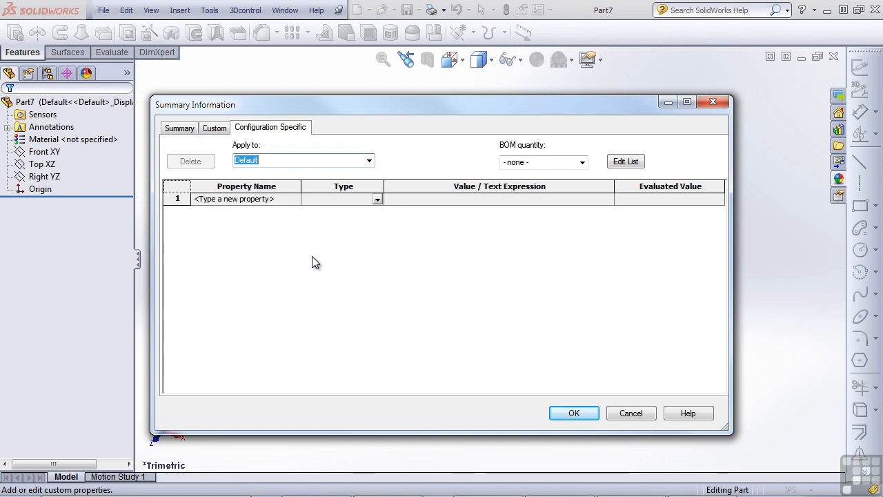
pyautogui.click(215, 130)
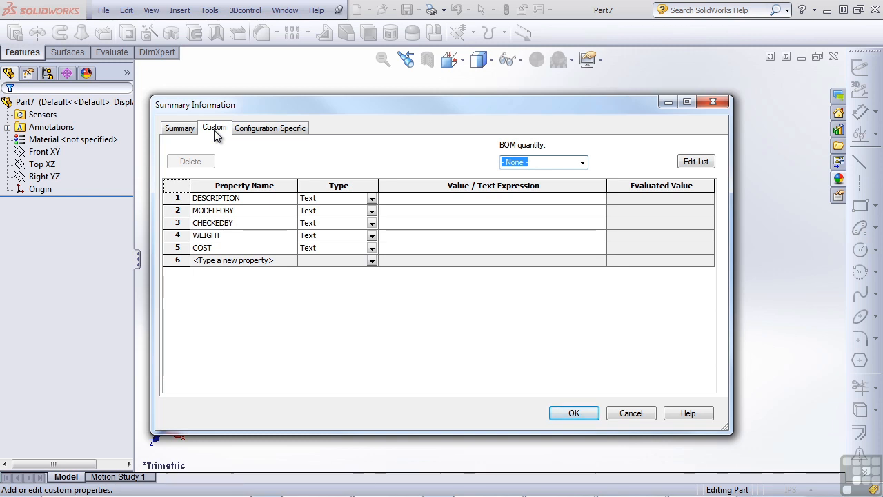
pyautogui.click(256, 132)
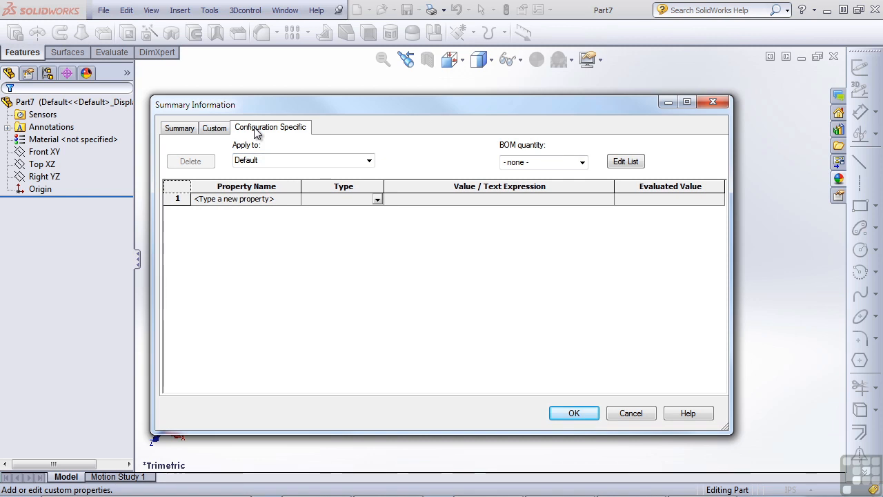
pyautogui.click(214, 130)
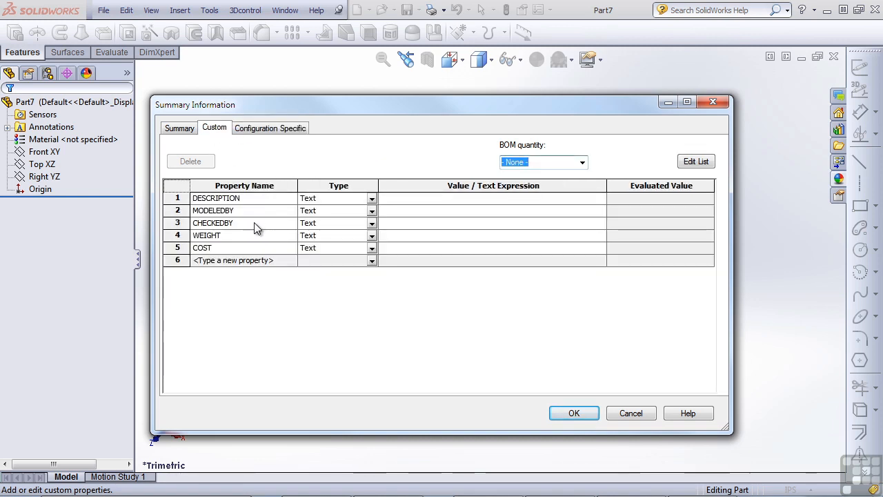
# Link the value of the WEIGHT custom property to the part's Mass and accept the file properties
pyautogui.click(426, 236)
pyautogui.click(600, 236)
pyautogui.moveTo(599, 262)
pyautogui.mouseDown()
pyautogui.moveTo(600, 337)
pyautogui.moveTo(599, 257)
pyautogui.mouseUp()
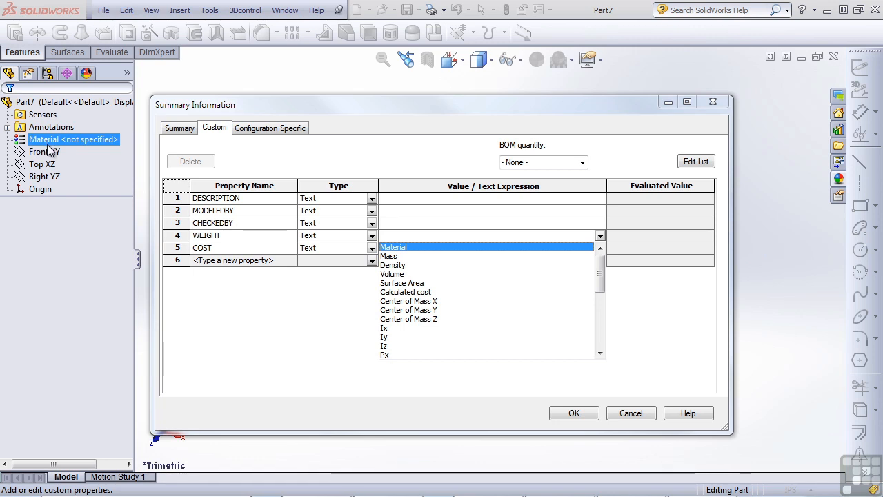
pyautogui.click(395, 257)
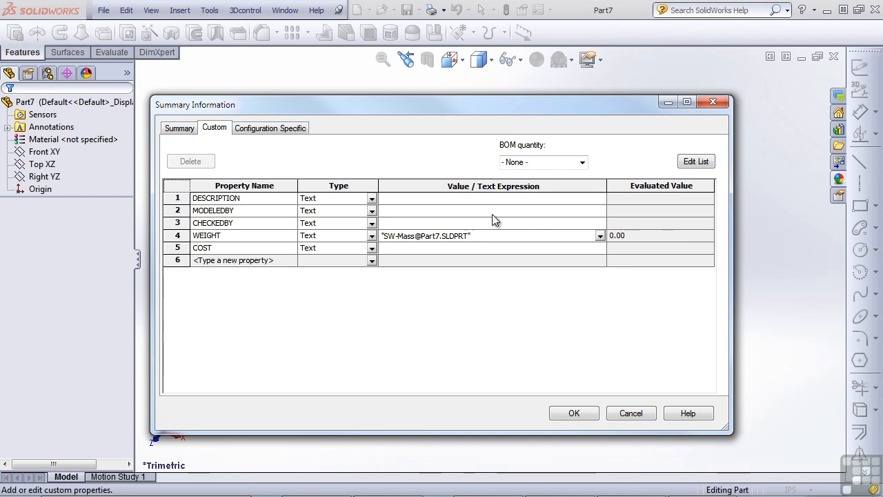
pyautogui.click(418, 199)
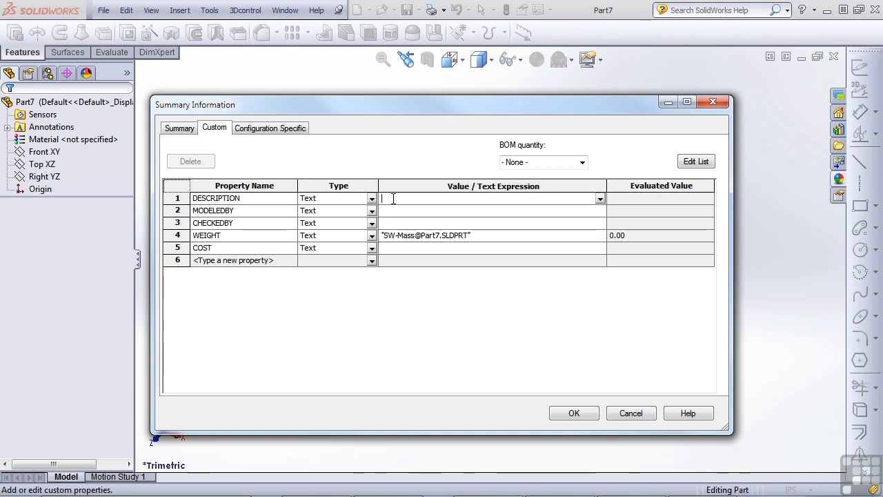
pyautogui.click(572, 413)
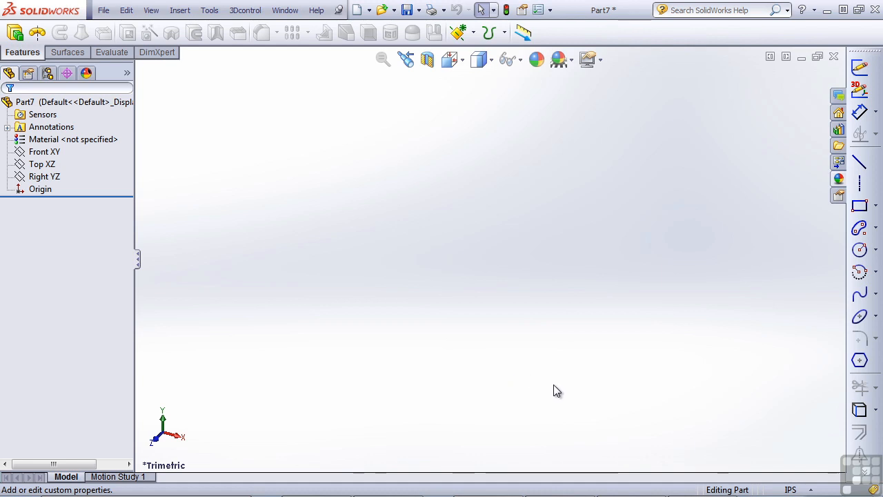
# Display the tags field for Part7 and open the recent part Linkage 2.SLDPRT
pyautogui.click(877, 489)
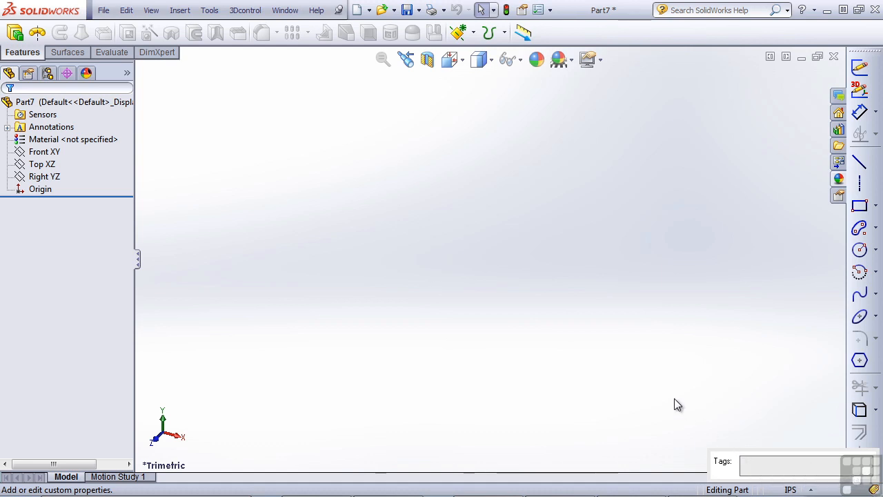
pyautogui.click(103, 10)
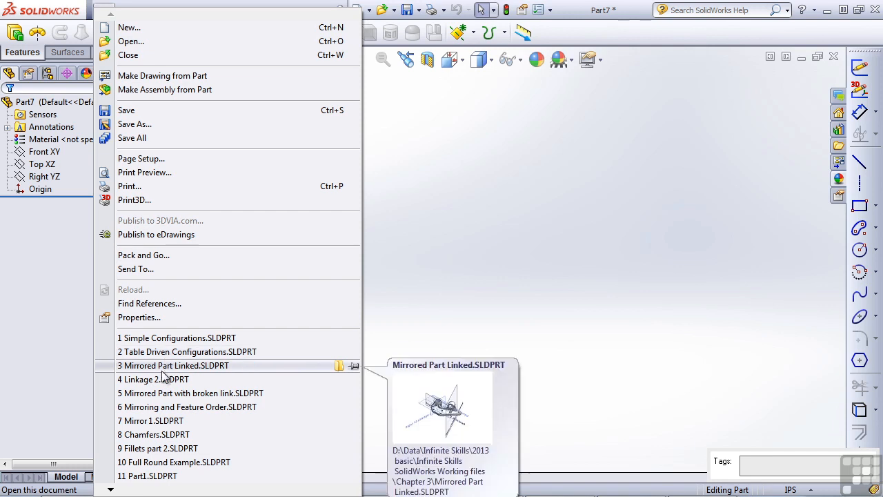
pyautogui.click(165, 378)
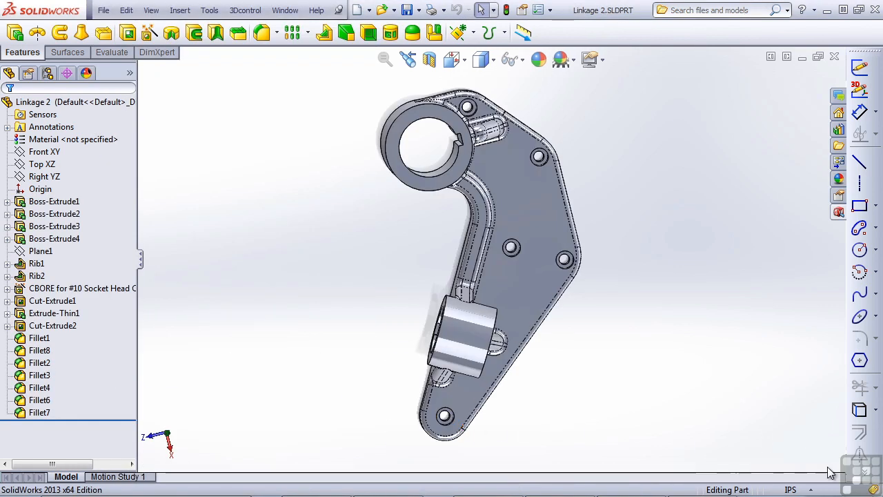
# Tag the sketch under Rib1 with "Rib Sketch" and close the tags field
pyautogui.moveTo(874, 488)
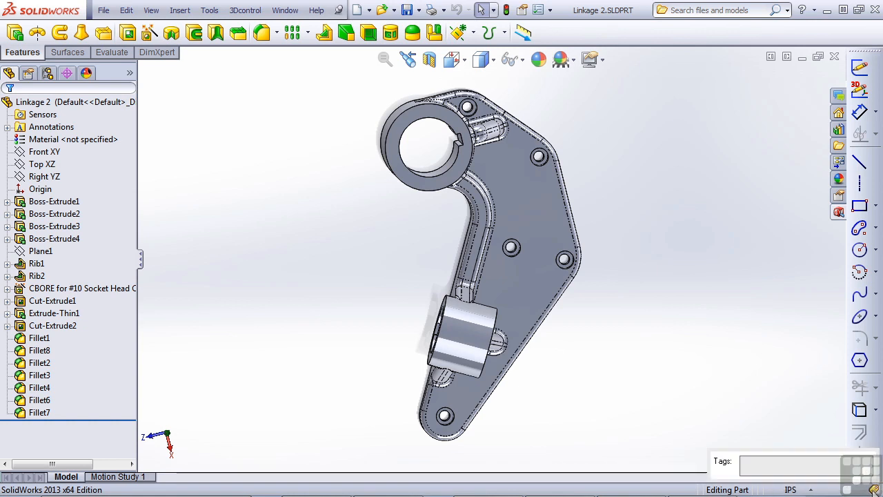
pyautogui.click(7, 265)
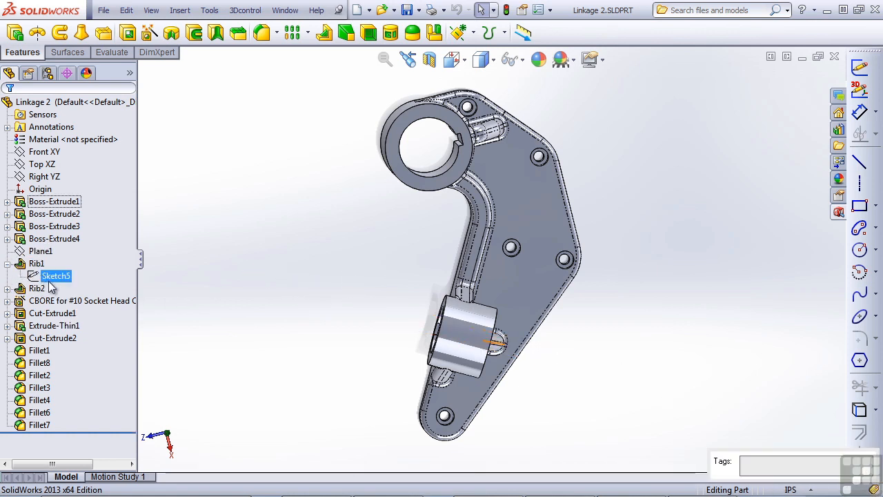
pyautogui.click(51, 283)
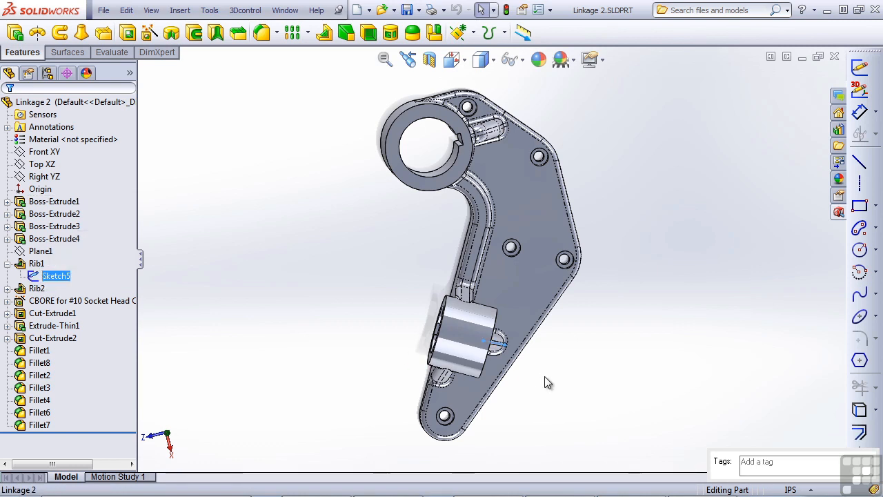
pyautogui.click(791, 462)
pyautogui.write('Rib Sketch')
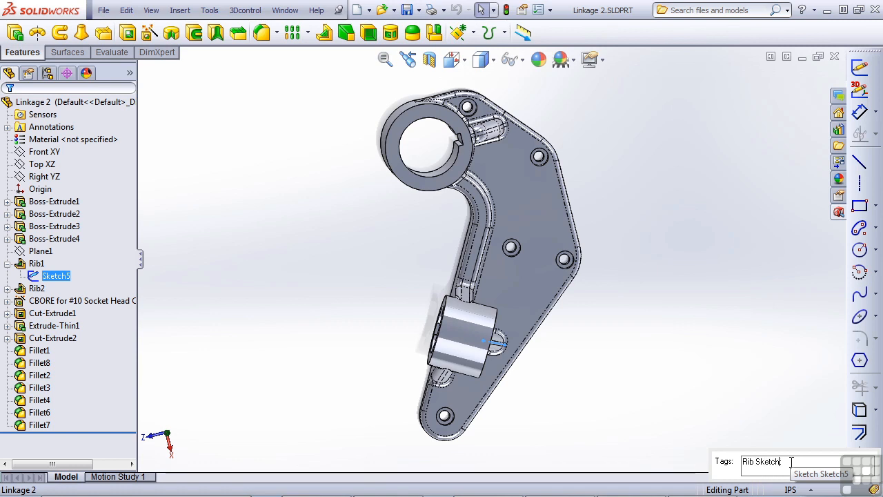
pyautogui.press('BackSpace')
pyautogui.press('BackSpace')
pyautogui.write(';')
pyautogui.click(730, 353)
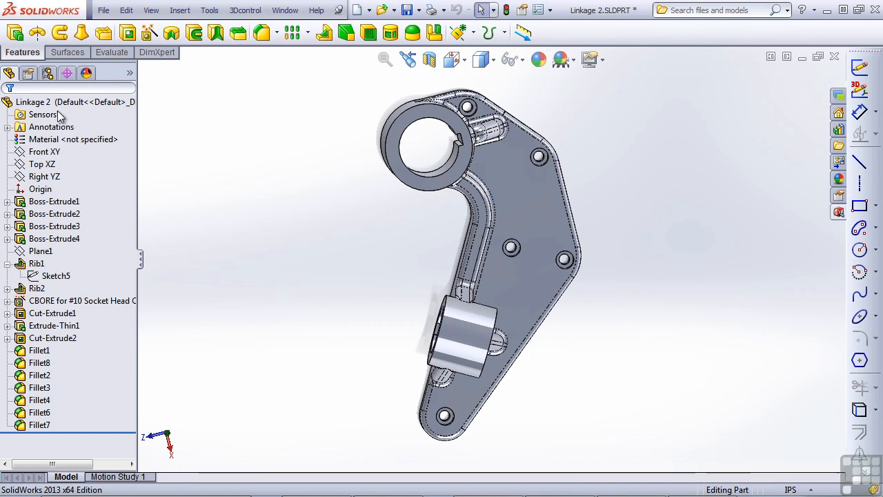
# Filter the feature tree by the person's first name used as a tag, select the tagged rib sketch, and clear the filter
pyautogui.click(44, 89)
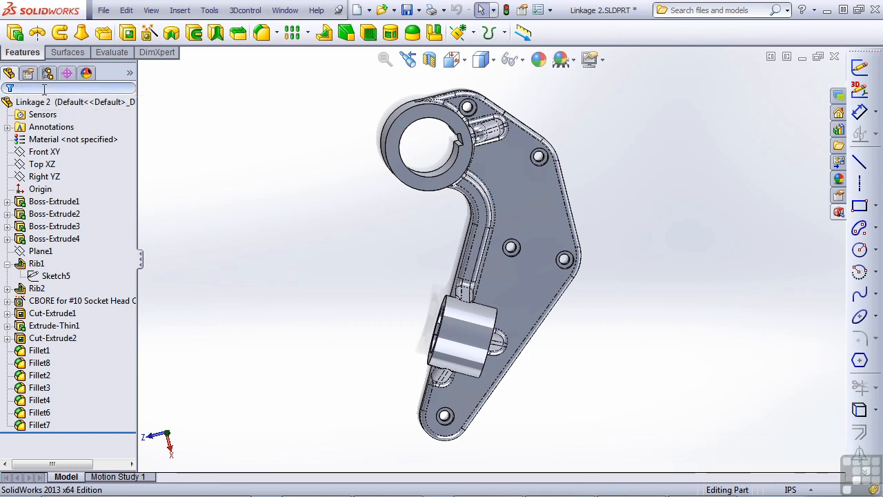
pyautogui.write('larry')
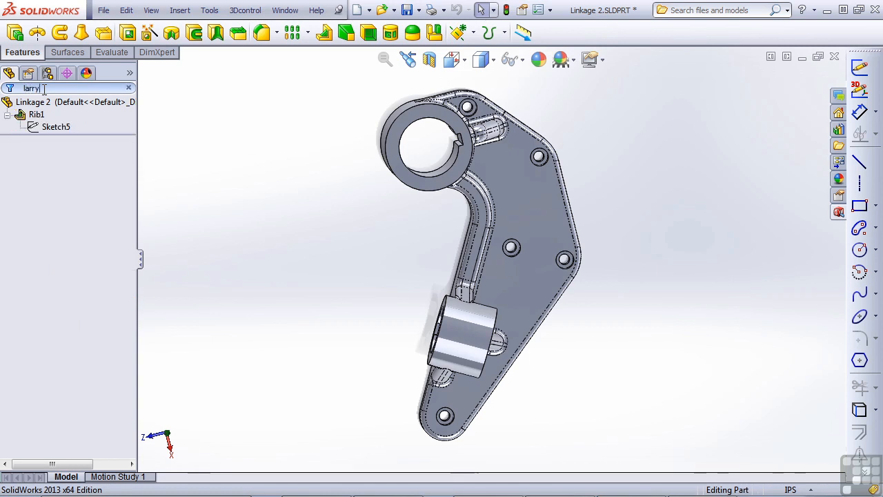
pyautogui.click(53, 128)
pyautogui.click(54, 130)
pyautogui.click(128, 88)
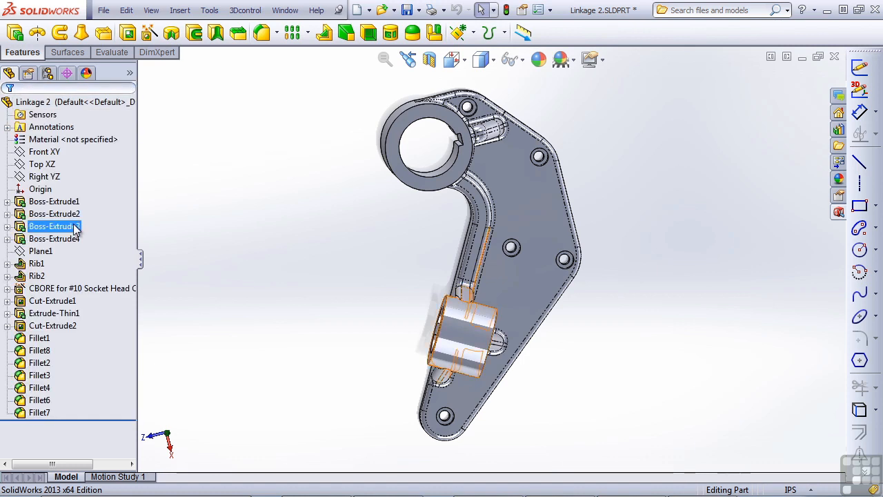
# Add the comment "Comment about the design intent of this feature." with a date/time stamp to Boss-Extrude1 and save it
pyautogui.click(60, 205)
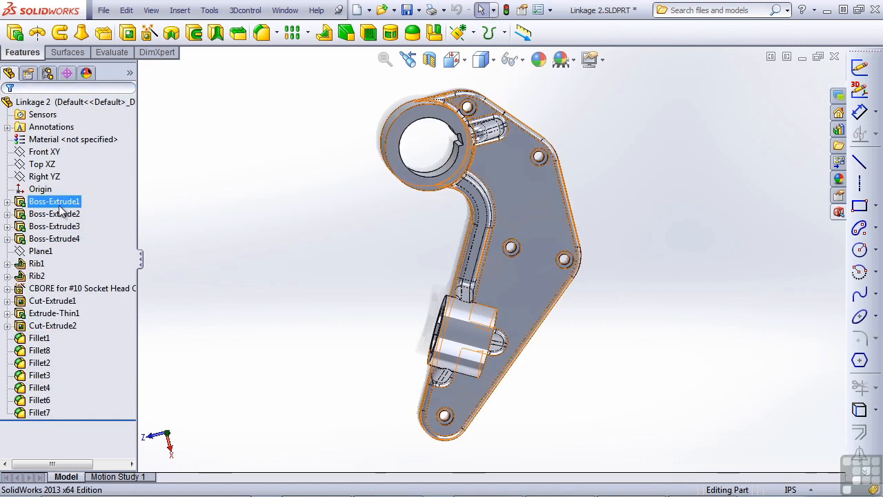
pyautogui.rightClick(59, 205)
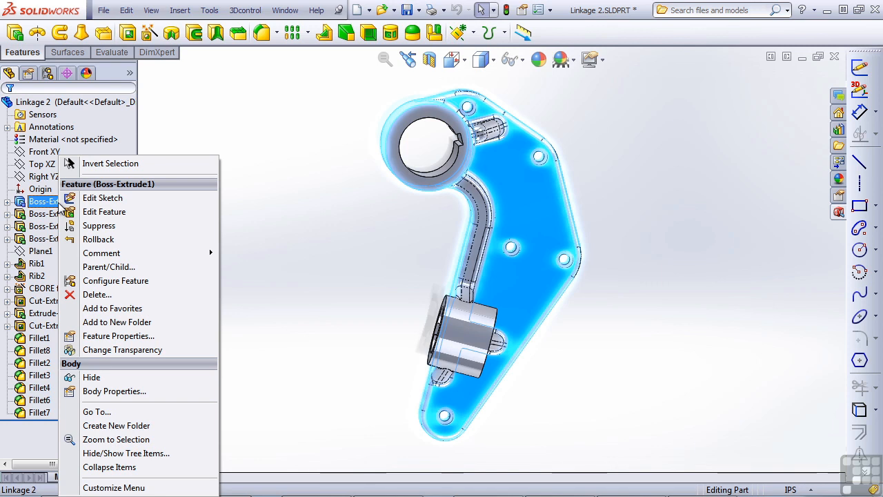
pyautogui.moveTo(166, 253)
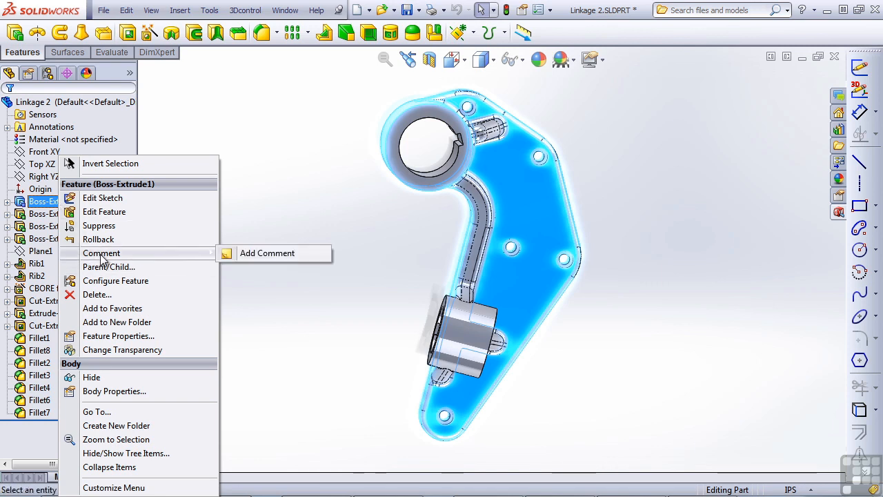
pyautogui.click(247, 253)
pyautogui.write('Comment about th')
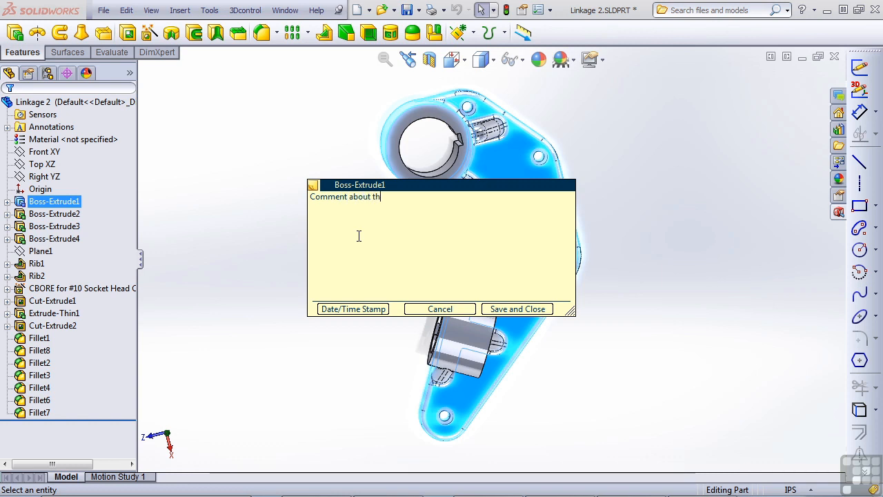
pyautogui.write('e design intent of this feature.')
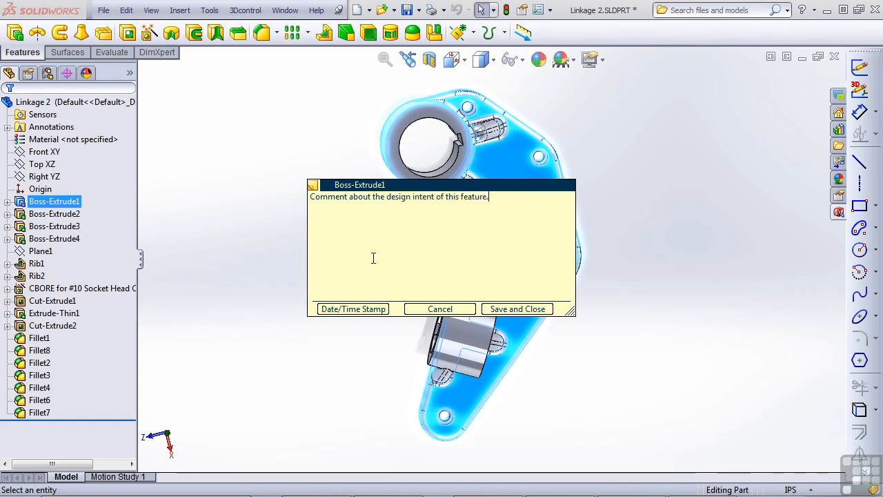
pyautogui.click(353, 309)
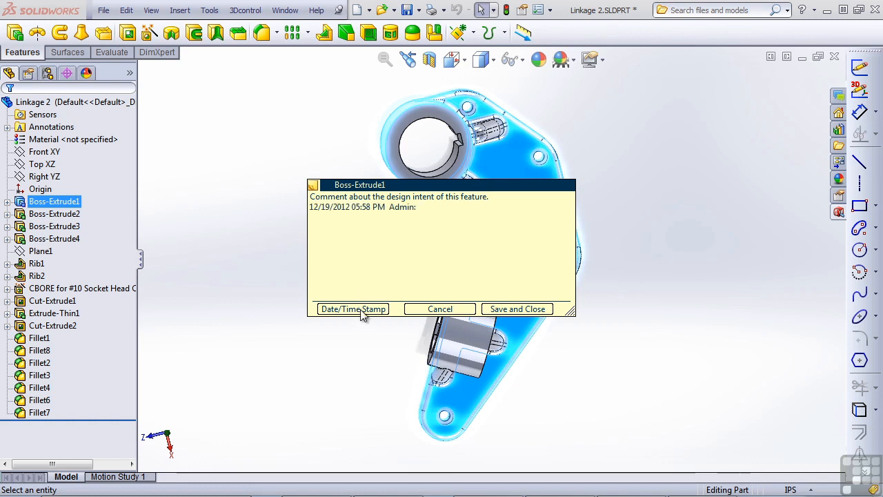
pyautogui.click(526, 310)
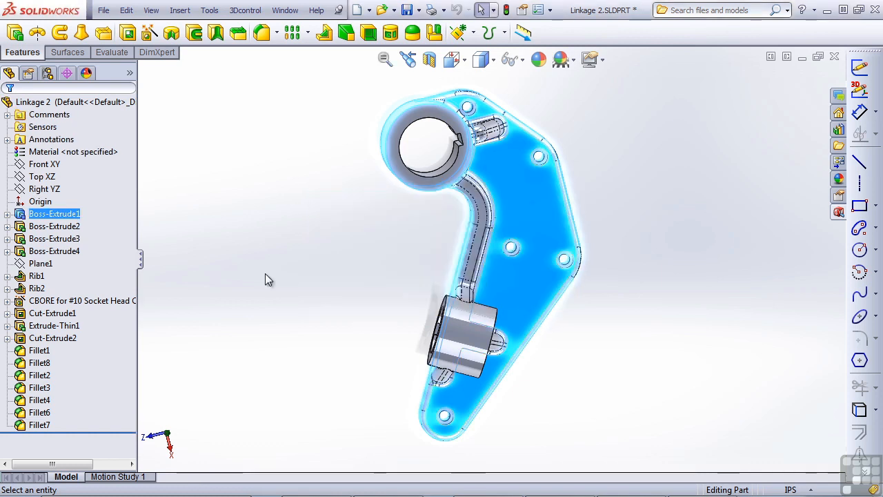
# Deselect the feature and check the contents of the Comments folder in the feature tree
pyautogui.click(286, 274)
pyautogui.click(8, 115)
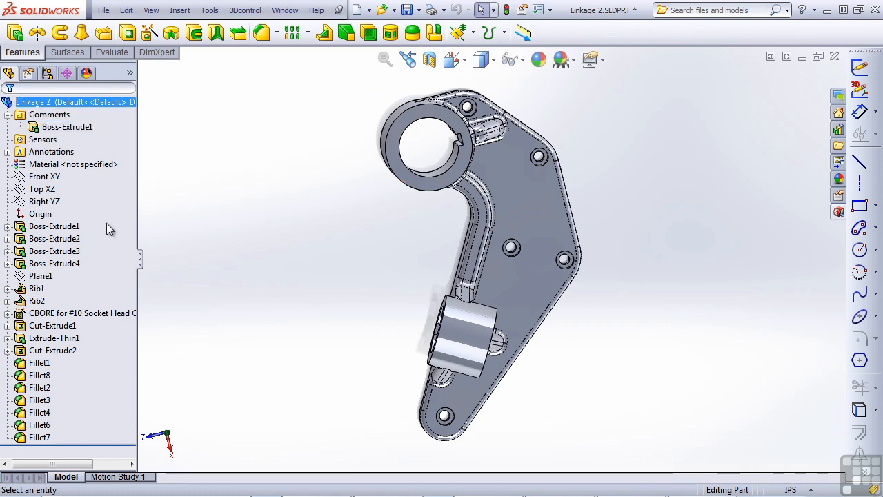
pyautogui.click(7, 115)
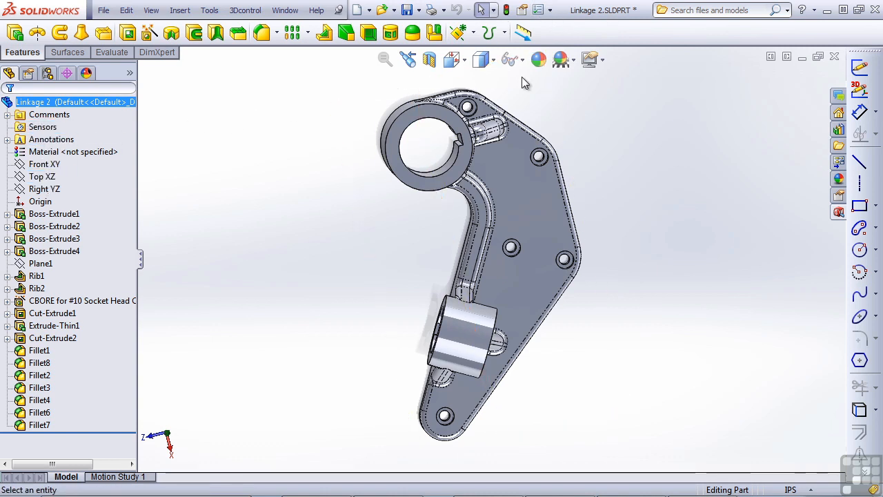
# Set the Design Binder to Show in the FeatureManager system options and apply the change
pyautogui.click(550, 15)
pyautogui.click(566, 23)
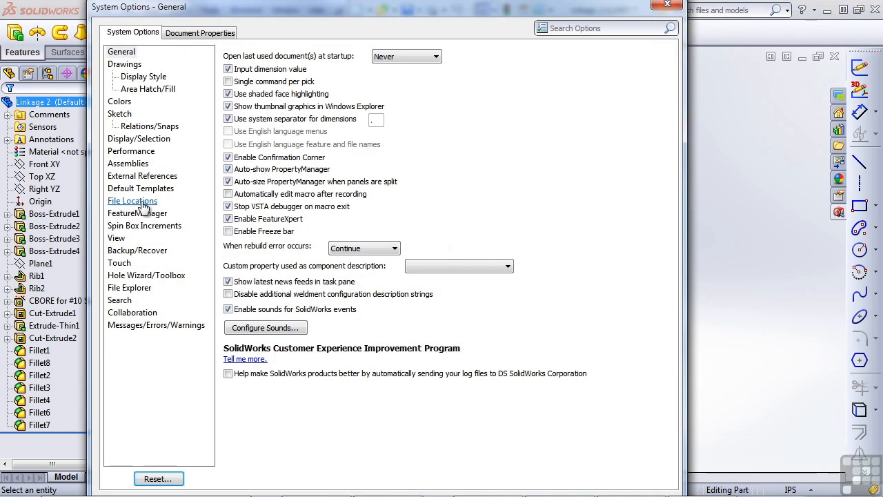
pyautogui.click(155, 215)
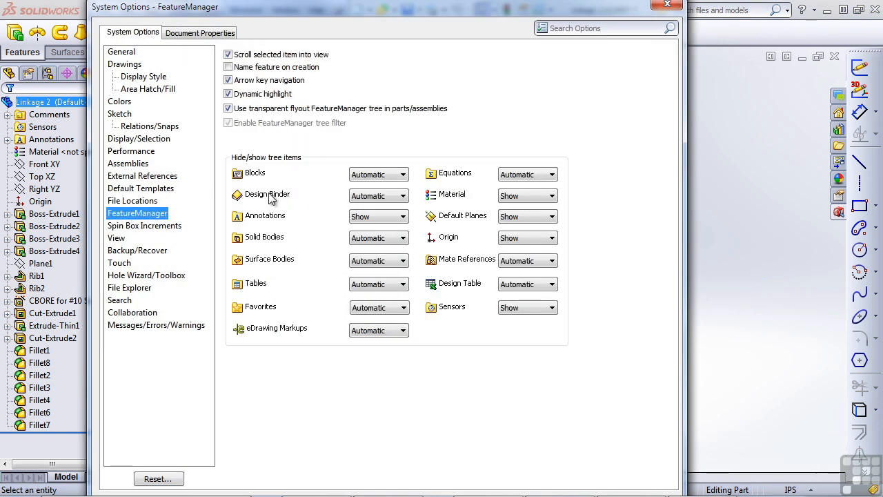
pyautogui.click(398, 197)
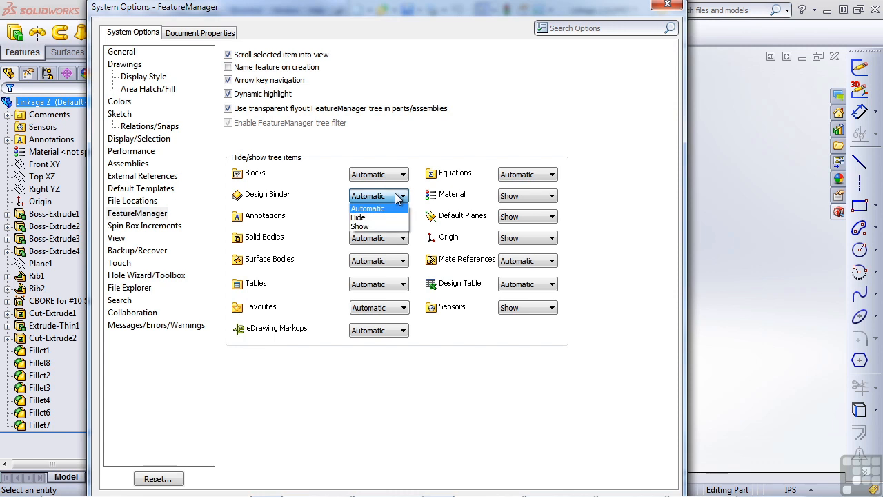
pyautogui.click(373, 227)
pyautogui.press('Return')
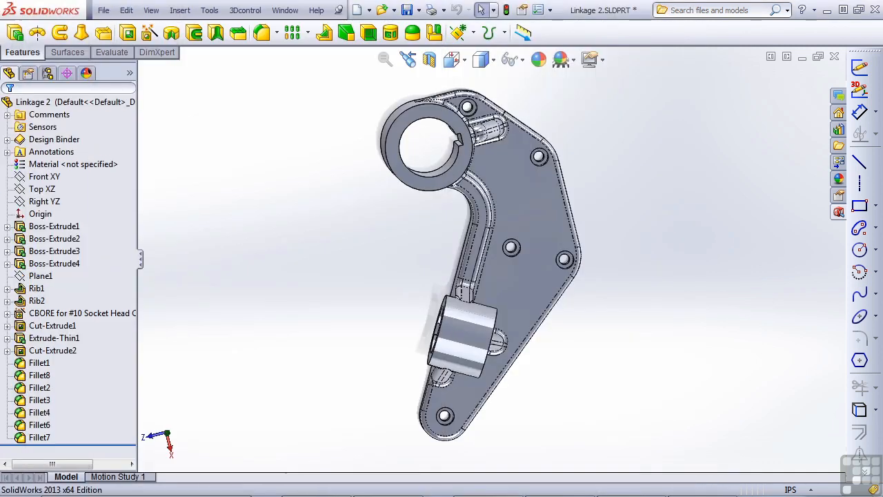
# Open Design Journal.doc from the Design Binder in Microsoft Word and reposition its window over the part
pyautogui.click(8, 140)
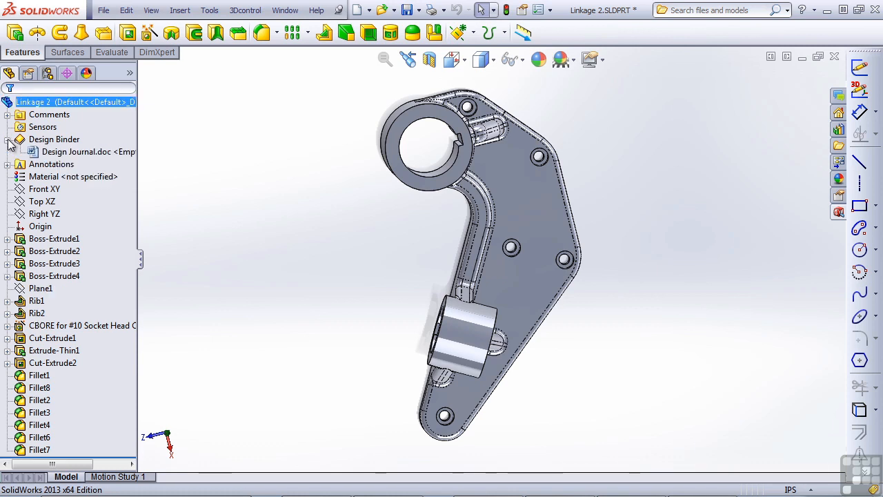
pyautogui.click(80, 155)
pyautogui.click(81, 155)
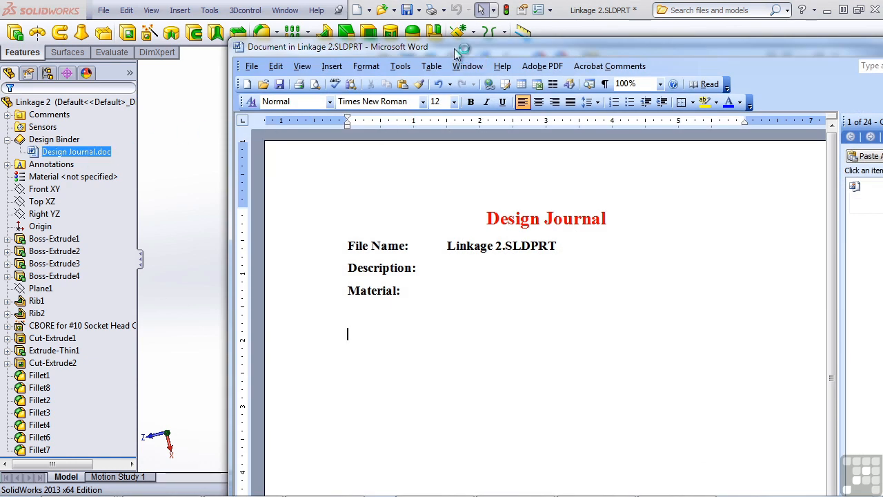
pyautogui.moveTo(455, 48); pyautogui.dragTo(370, 37)
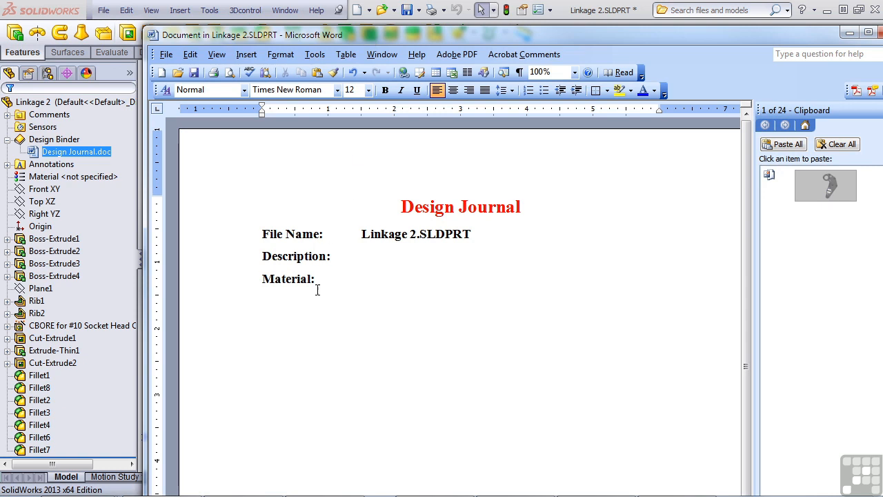